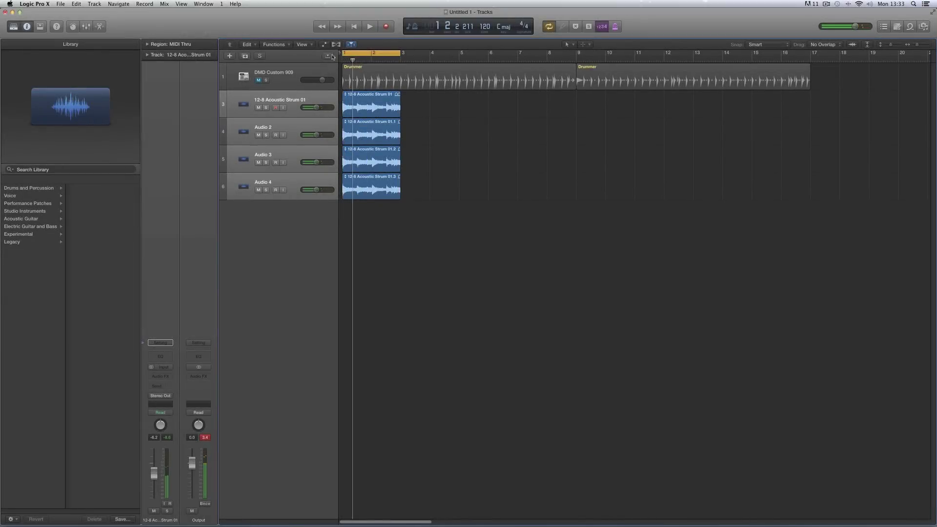
- Return the playhead to bar 1, open the mixer and select the four guitar strips
left_click(355, 27)
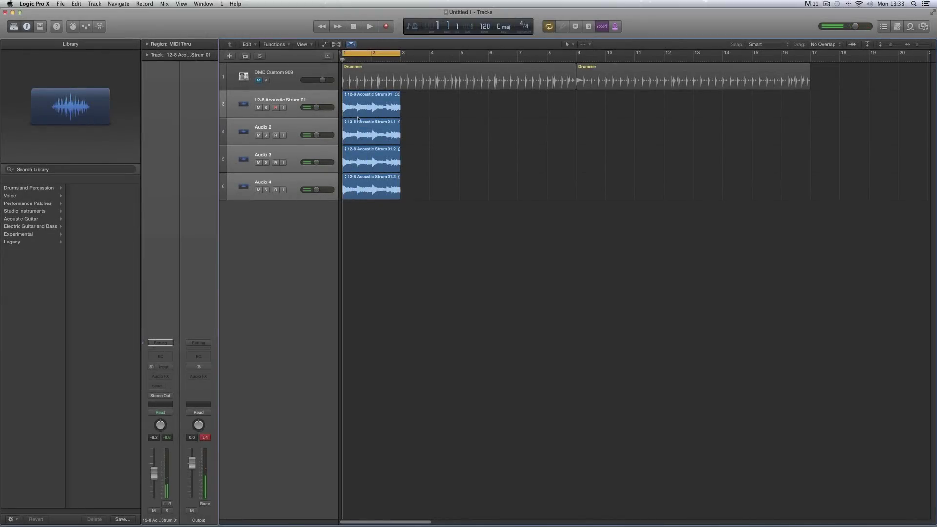
left_click(277, 218)
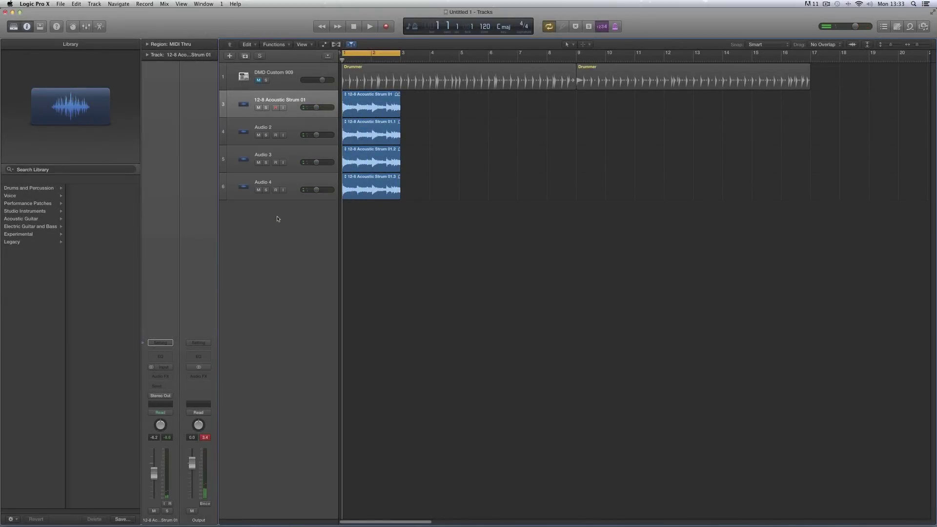
left_click(87, 26)
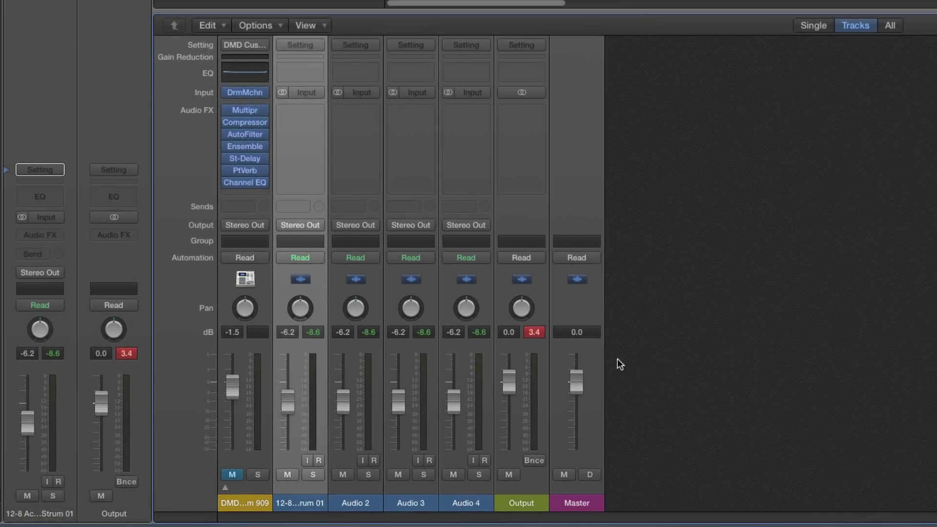
left_click(460, 503, "shift")
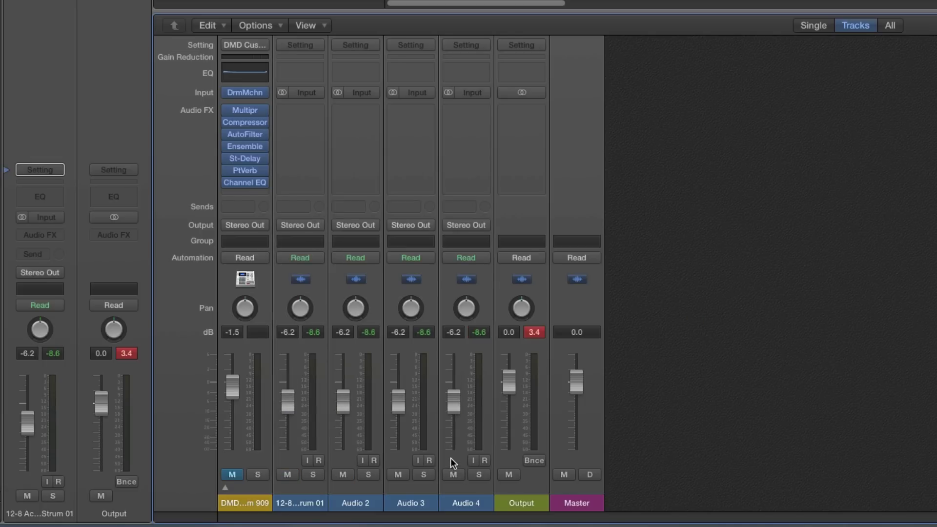
- Show a VCA slot on every channel strip and select 12-8 Acoustic Strum 01 through Audio 4
right_click(450, 458)
mouse_move(485, 497)
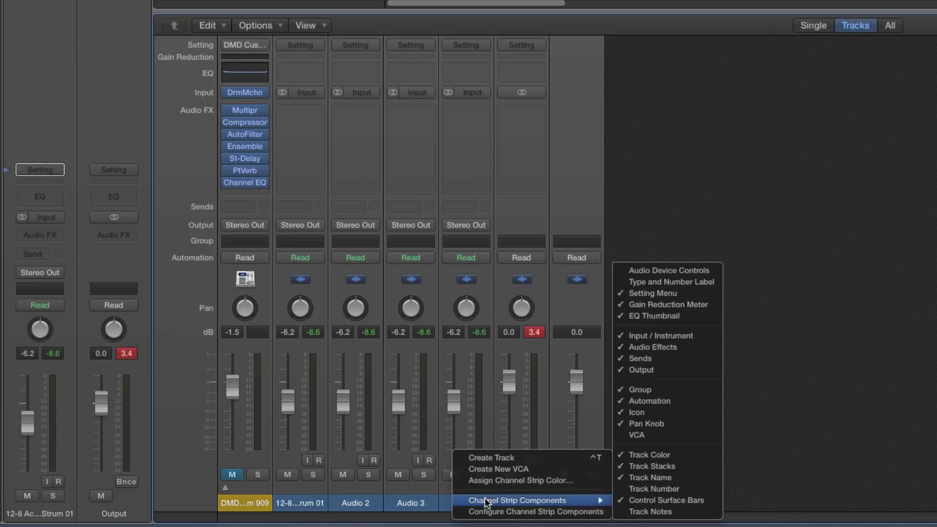
left_click(645, 437)
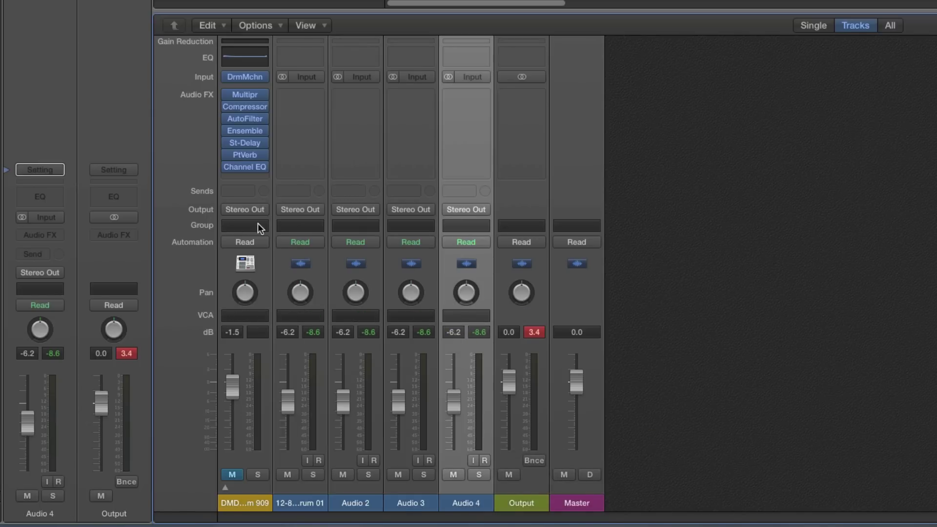
left_click(303, 501)
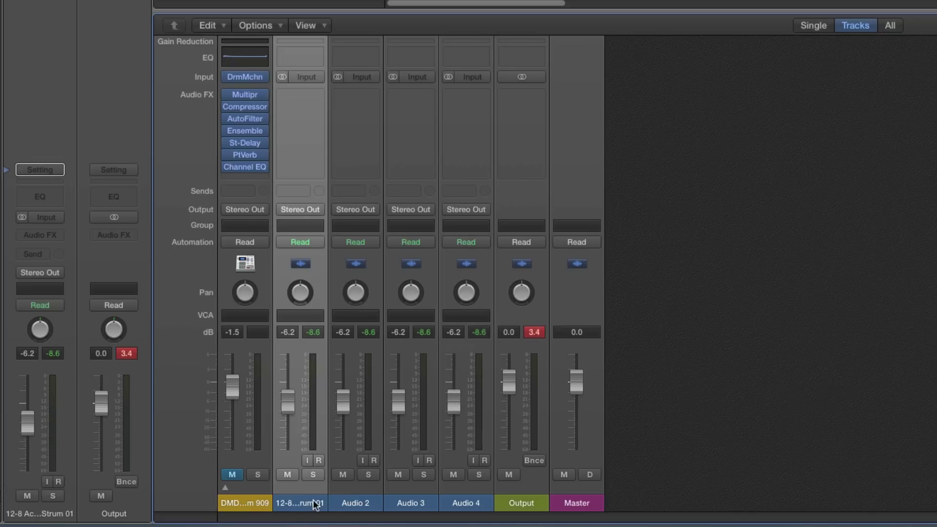
left_click(463, 503, "shift")
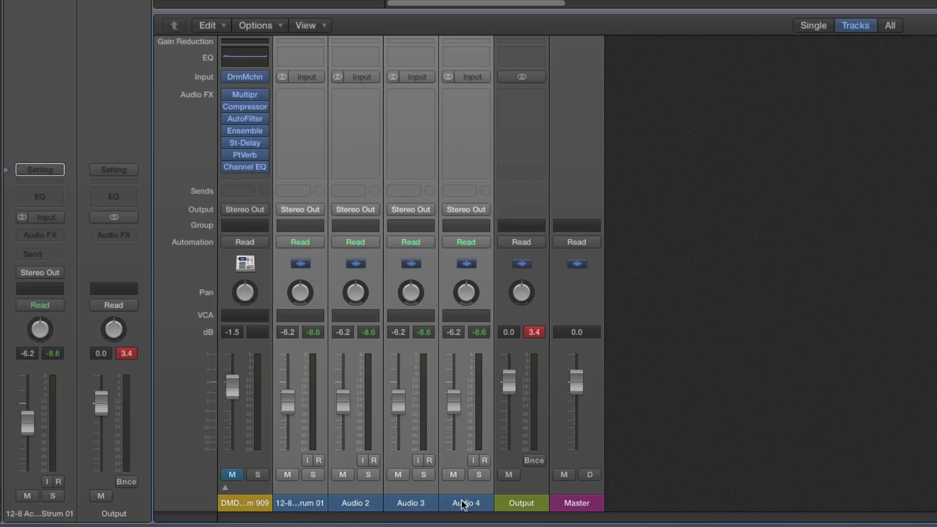
- Create VCA 1 for the four selected guitar channel strips
left_click(352, 318)
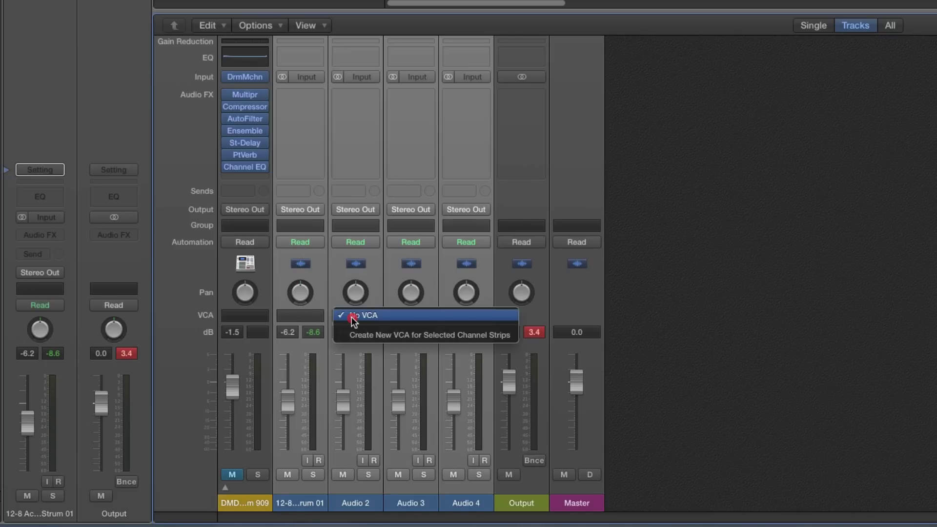
left_click(394, 337)
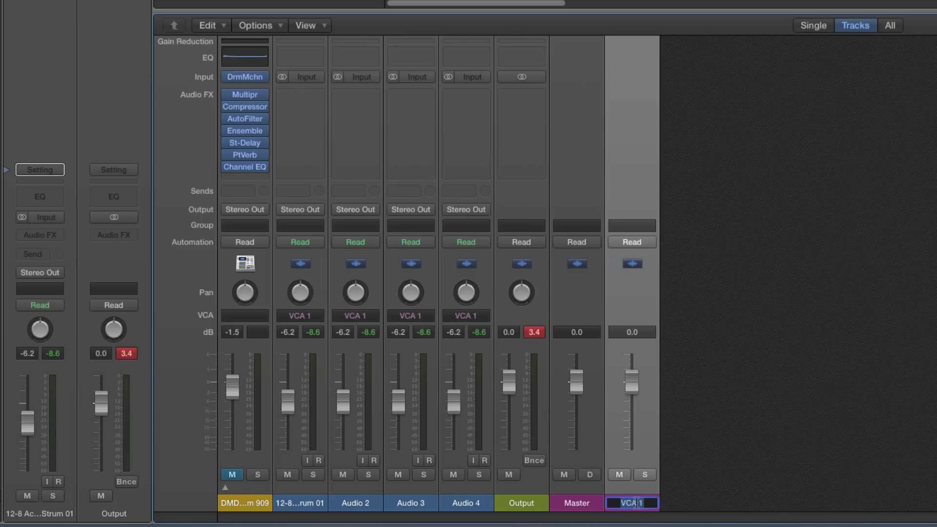
- Rename VCA 1 to 'guitars', lower its fader to -6.4 dB, then deselect all strips
type("guitars")
key("Return")
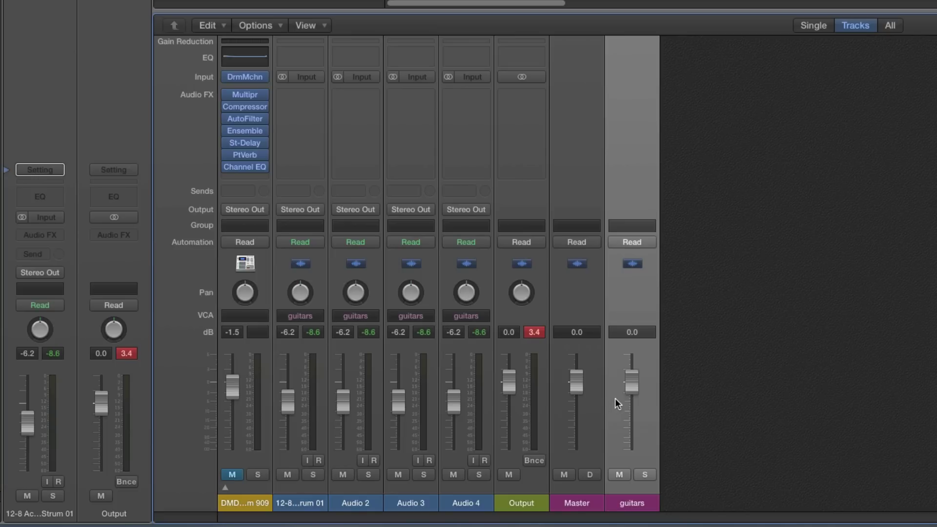
left_click_drag(632, 386, 639, 429)
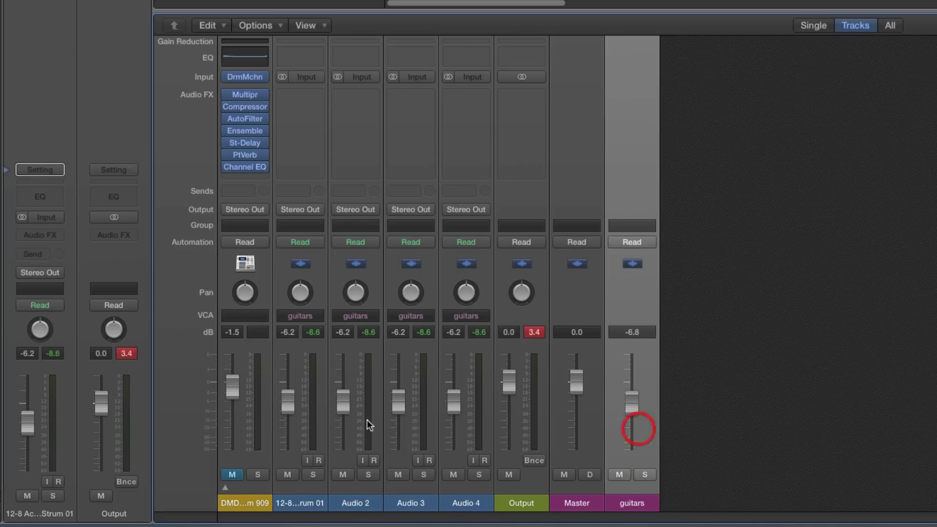
left_click(317, 494)
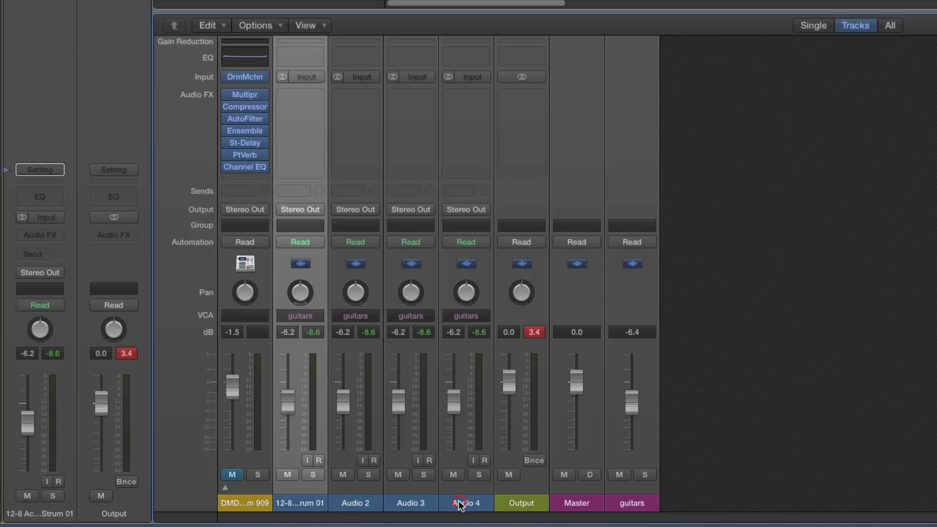
left_click(458, 500, "shift")
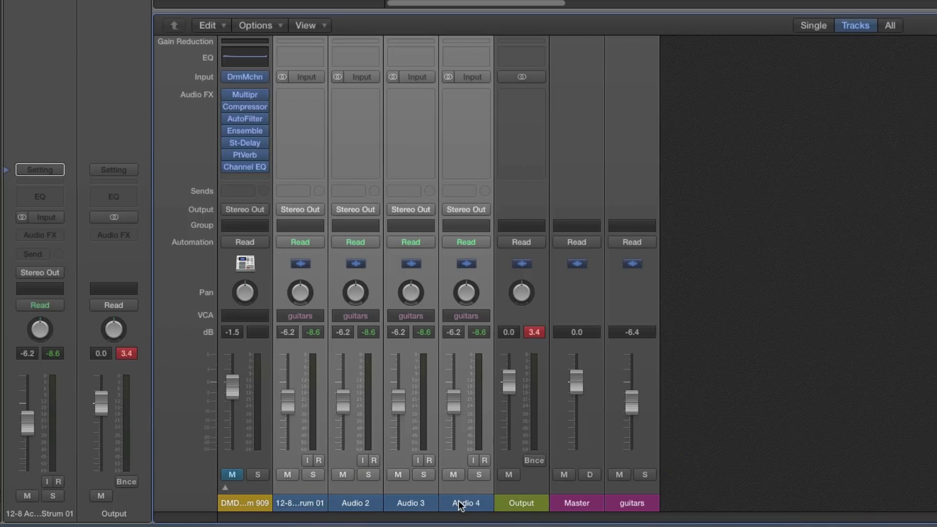
left_click(771, 441)
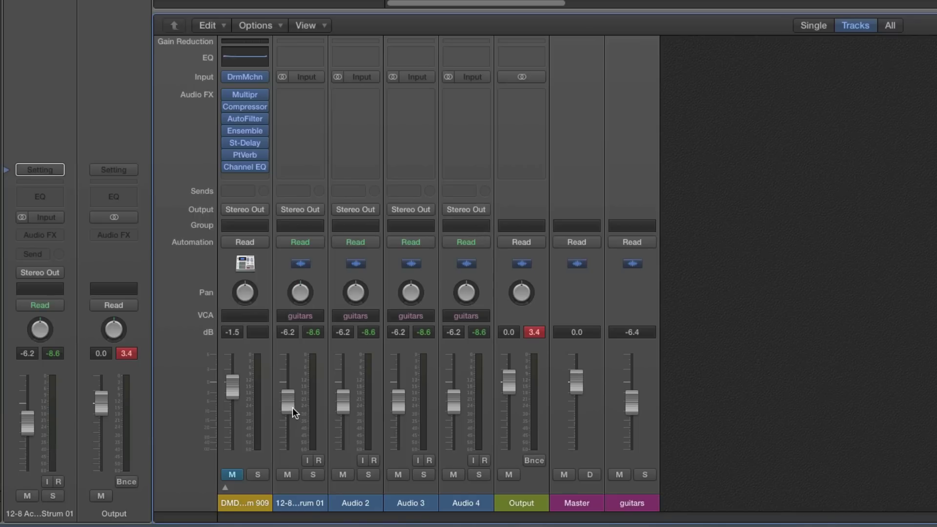
- Balance the four guitar faders, e.g. Strum 01 at -0.4 dB and Audio 4 near -10.8 dB
left_click_drag(291, 402, 289, 385)
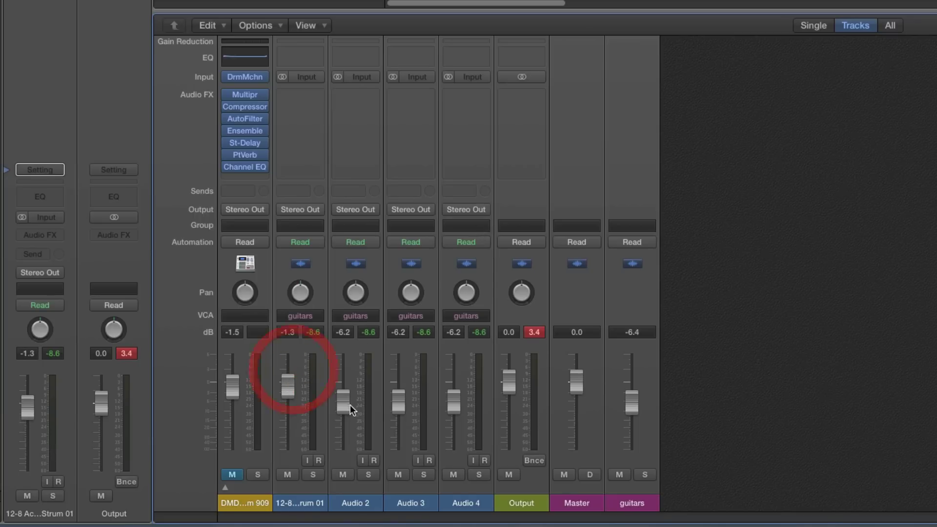
left_click_drag(344, 404, 342, 420)
left_click_drag(398, 404, 398, 368)
left_click_drag(454, 394, 454, 415)
left_click_drag(292, 389, 289, 375)
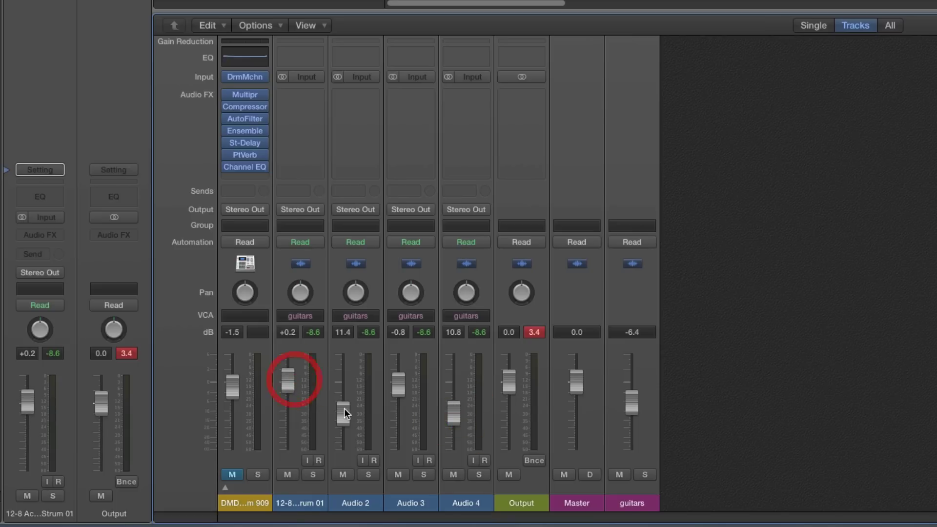
left_click_drag(345, 409, 344, 421)
left_click_drag(395, 389, 398, 377)
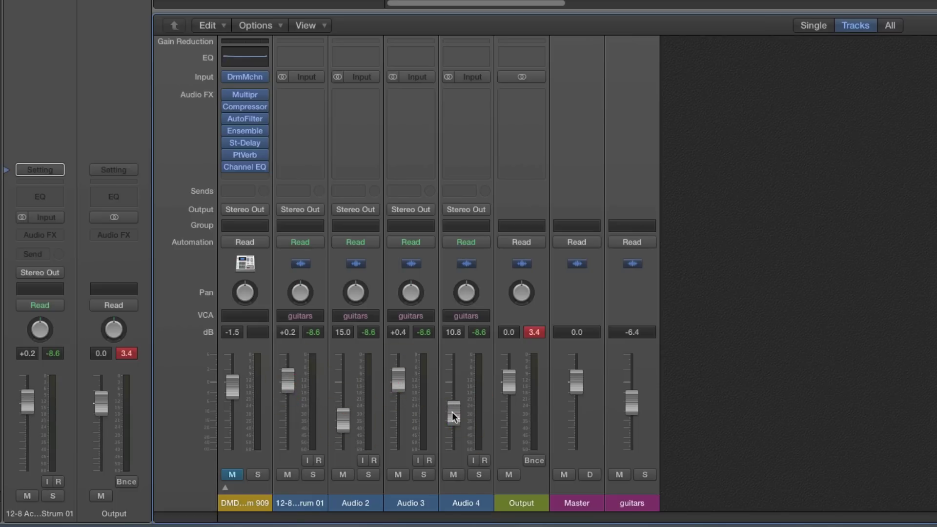
left_click_drag(452, 412, 442, 408)
left_click_drag(290, 382, 290, 384)
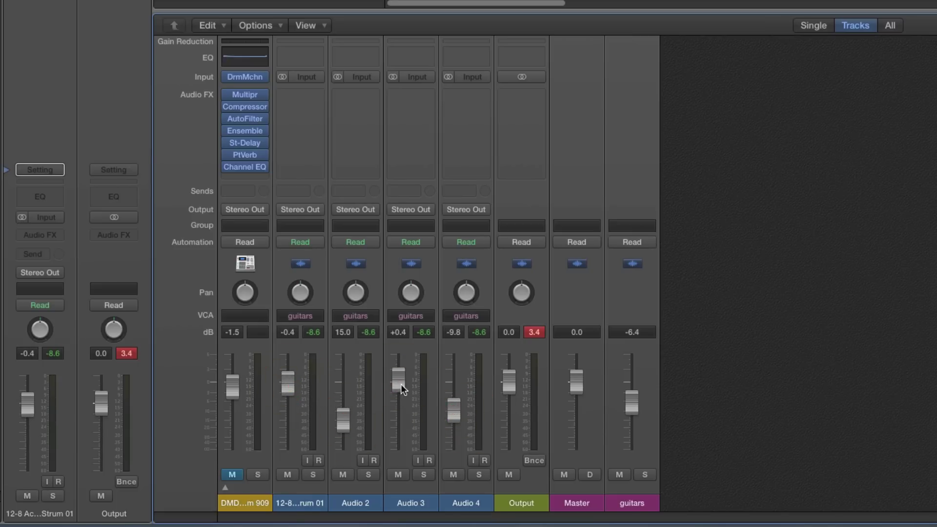
left_click_drag(400, 385, 452, 413)
left_click_drag(343, 424, 344, 427)
- Set the guitars VCA fader to 16.2 and start playback to hear the balance
left_click_drag(632, 400, 632, 428)
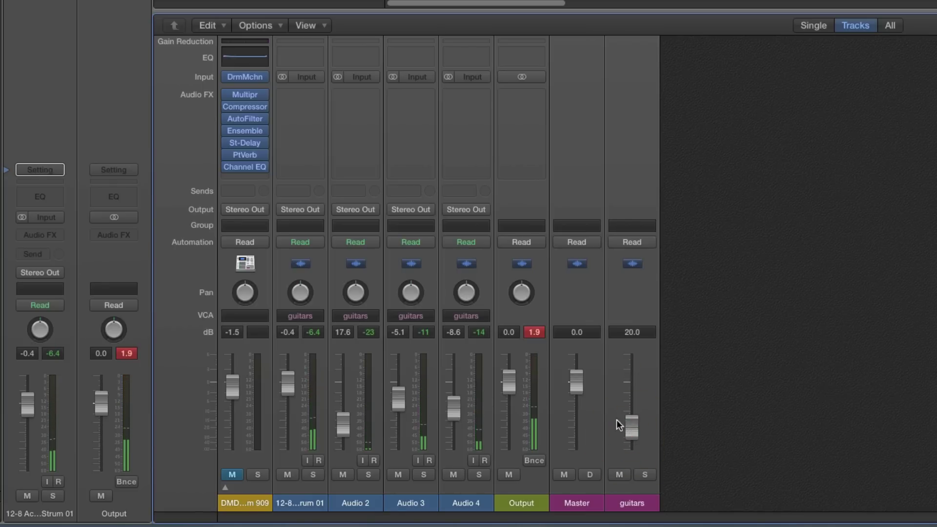
left_click_drag(631, 427, 631, 379)
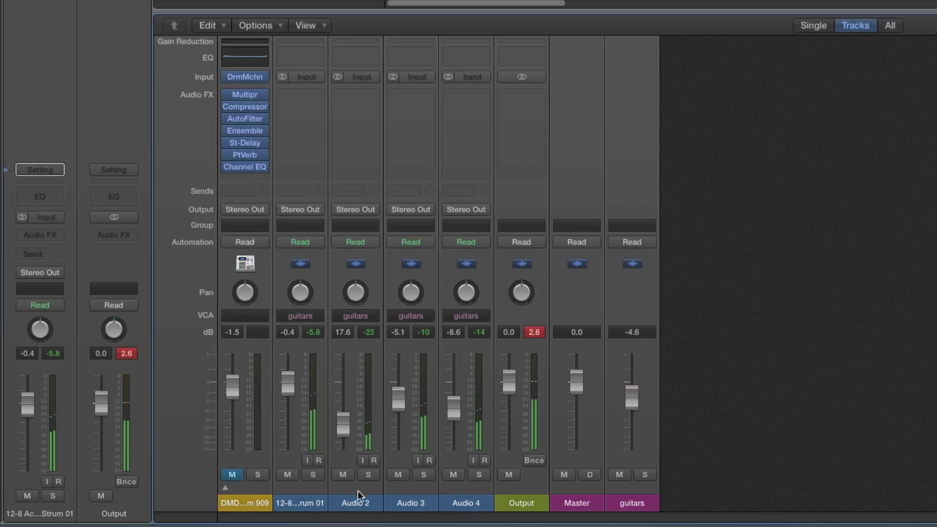
left_click(314, 499)
left_click(460, 502, "shift")
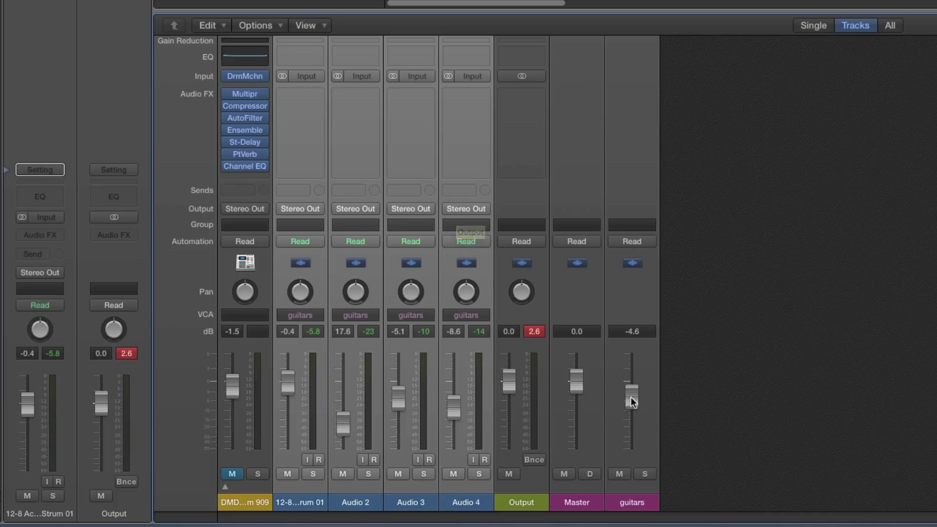
left_click_drag(631, 397, 631, 423)
key("space")
- Test muting the guitars VCA, turn mute back off, and solo it
left_click(619, 476)
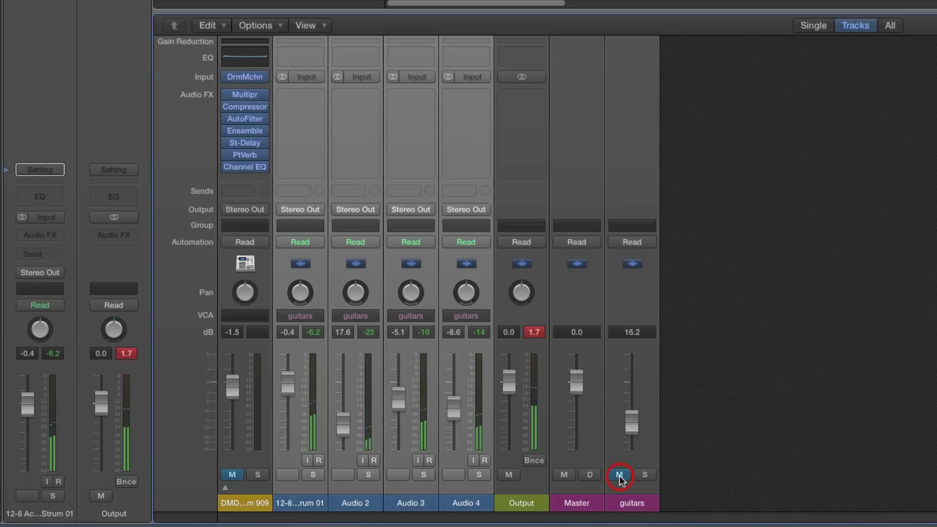
left_click(619, 476)
left_click(644, 475)
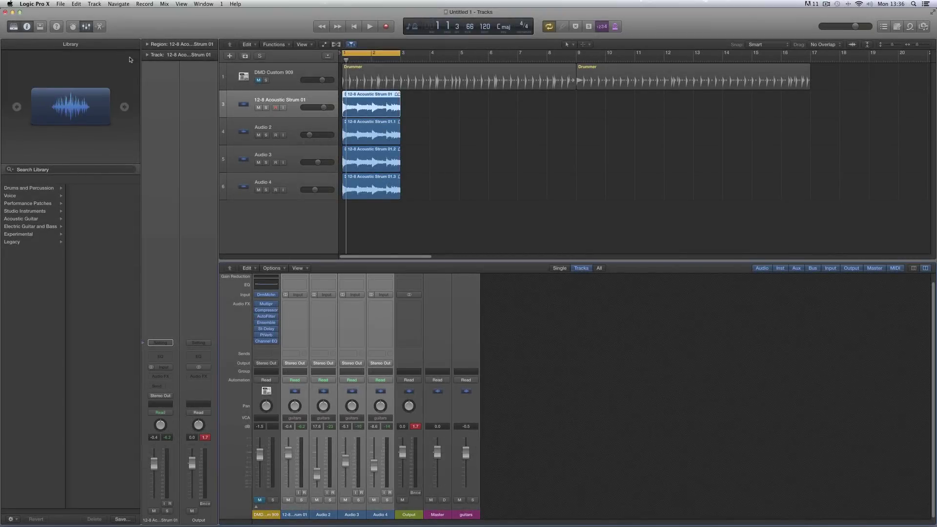
- Show the audio track editor below the tracks, zoomed in on the strum region
left_click(99, 27)
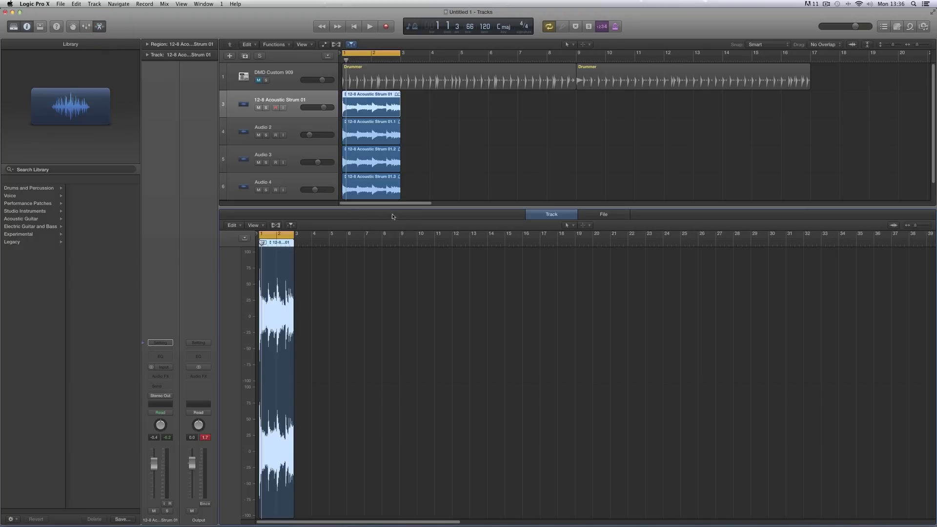
left_click(920, 227)
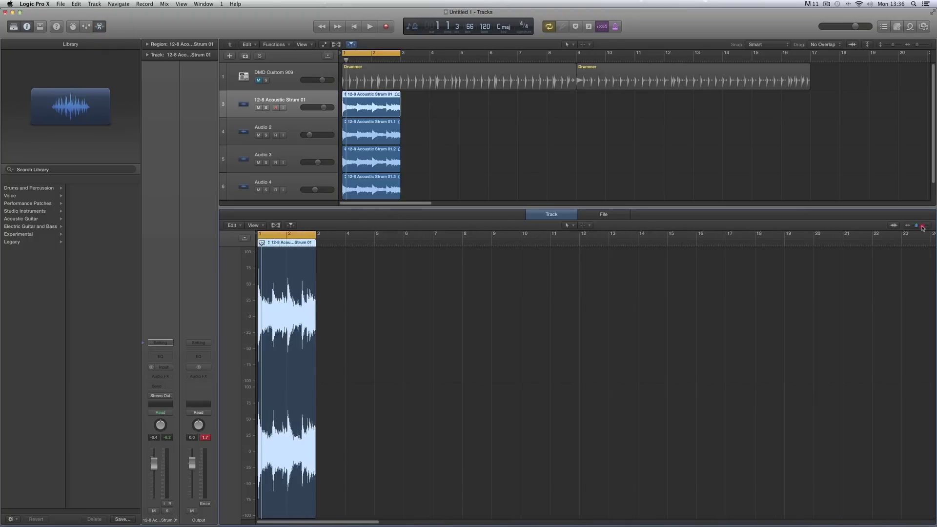
left_click_drag(692, 208, 697, 291)
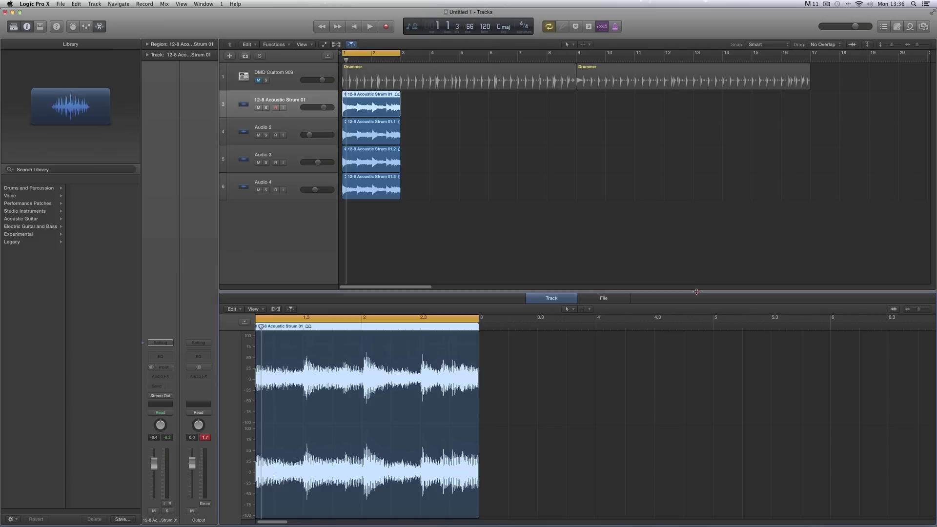
- Make the track rows taller, enable Vertical Auto Zoom, and rebalance the tracks and editor heights
left_click(899, 45)
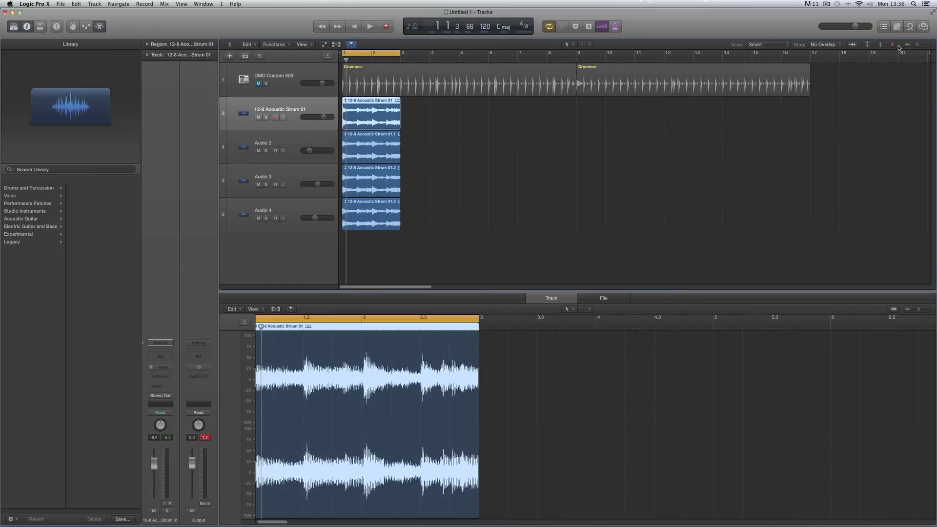
left_click(899, 45)
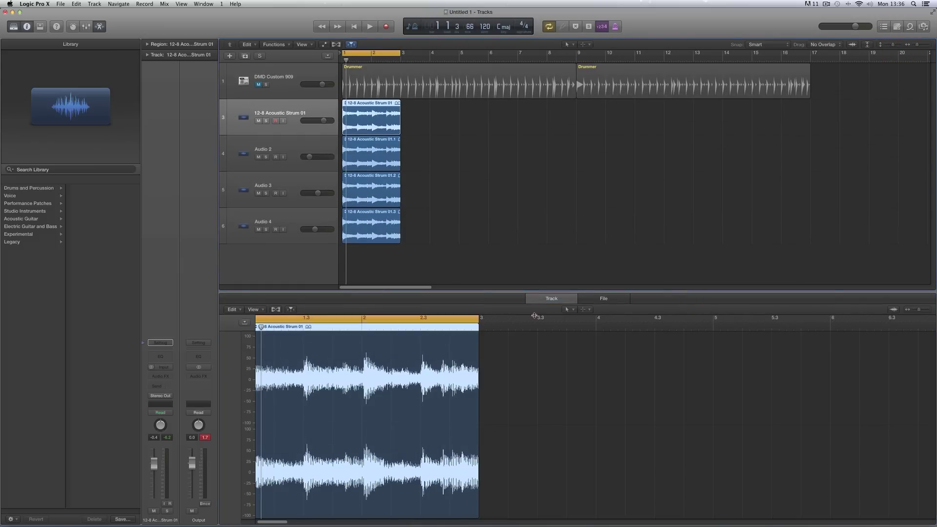
left_click_drag(534, 316, 527, 272)
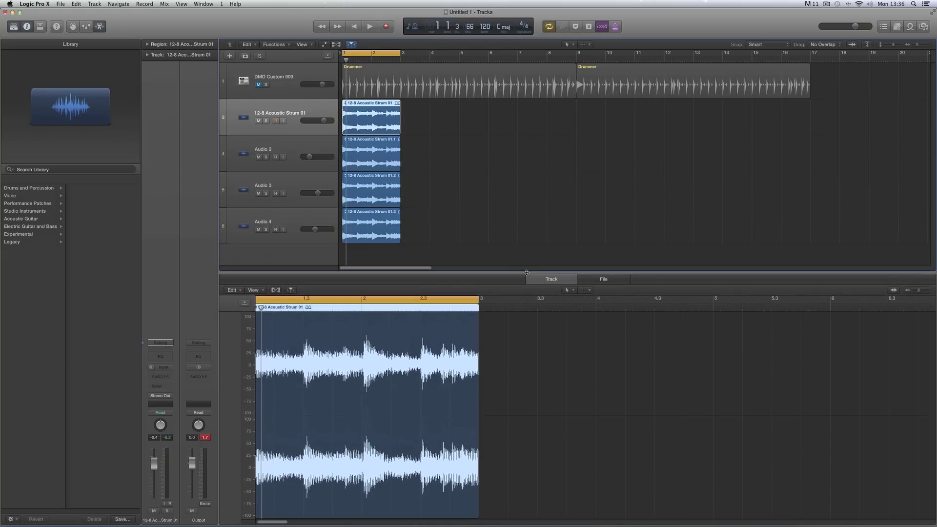
left_click(867, 46)
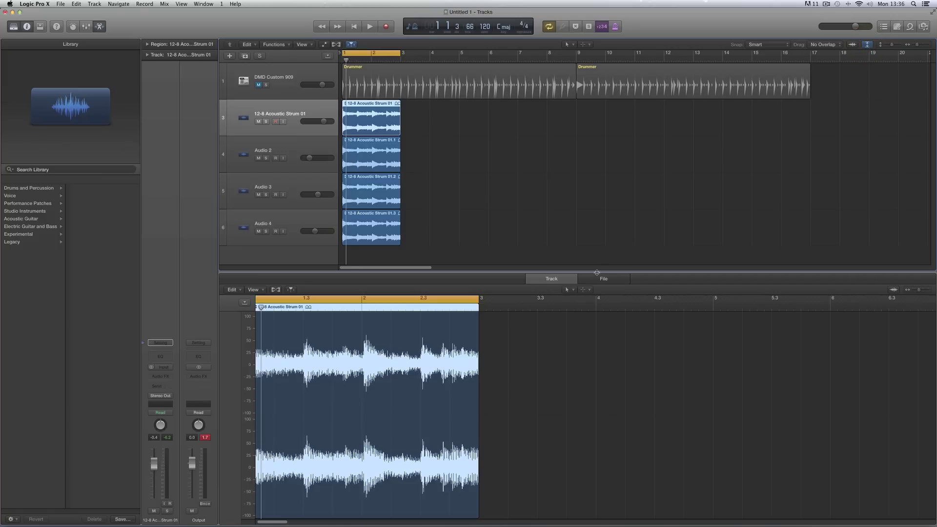
left_click_drag(596, 278, 598, 222)
- Load the Vintage Mellotron 3 Violins patch and show its Smart Controls
left_click(866, 45)
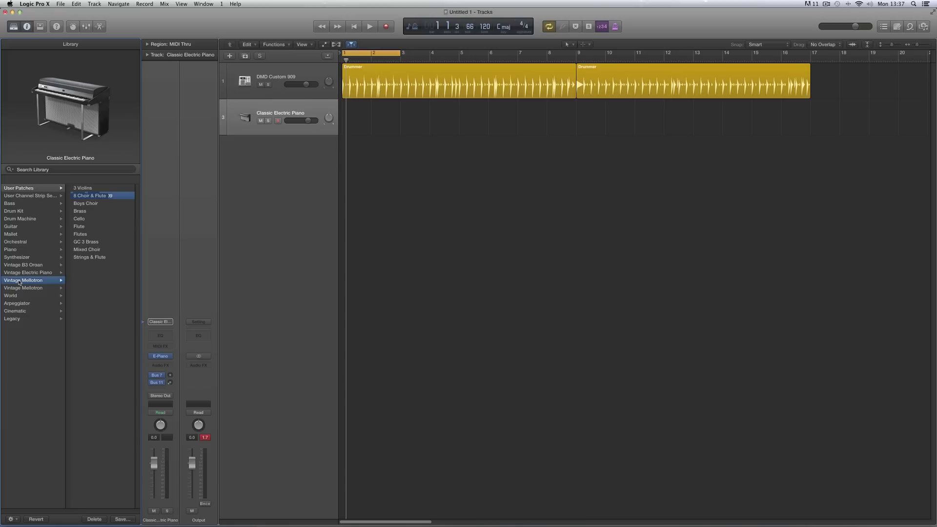
left_click(83, 189)
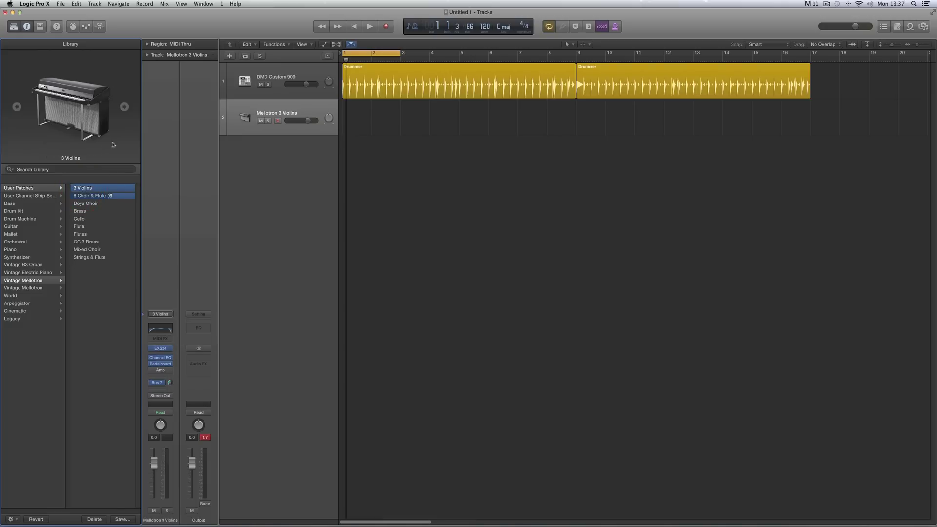
left_click(72, 27)
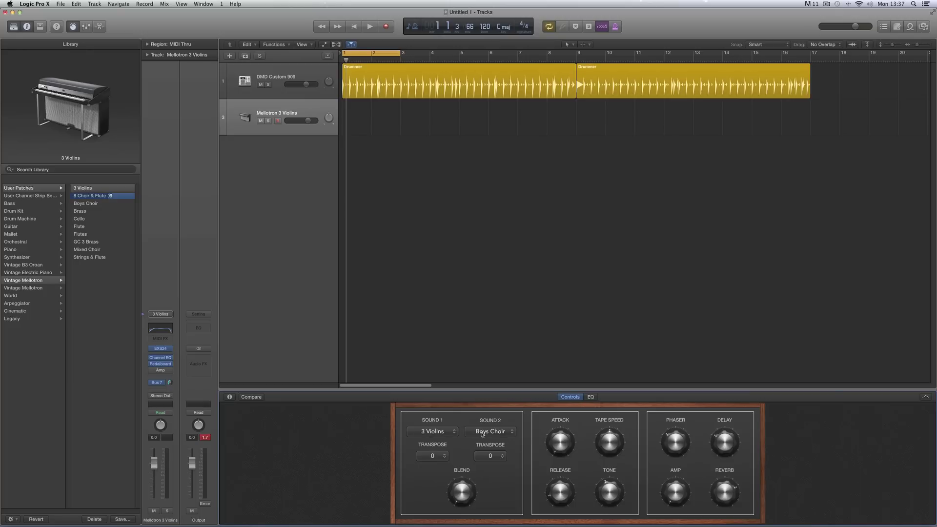
- Keep 3 Violins as Sound 1 and Boys Choir as Sound 2, and adjust the Blend knob
left_click(454, 433)
left_click(453, 431)
left_click(512, 432)
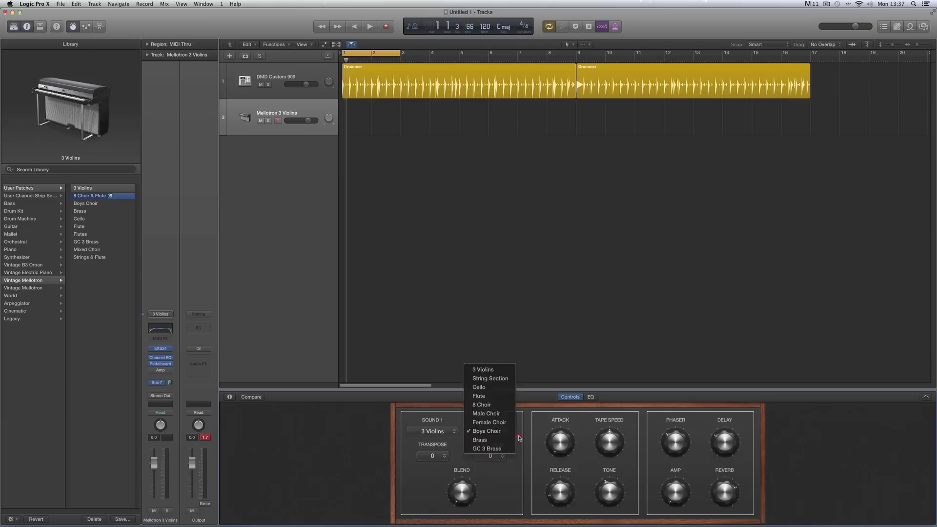
left_click(519, 438)
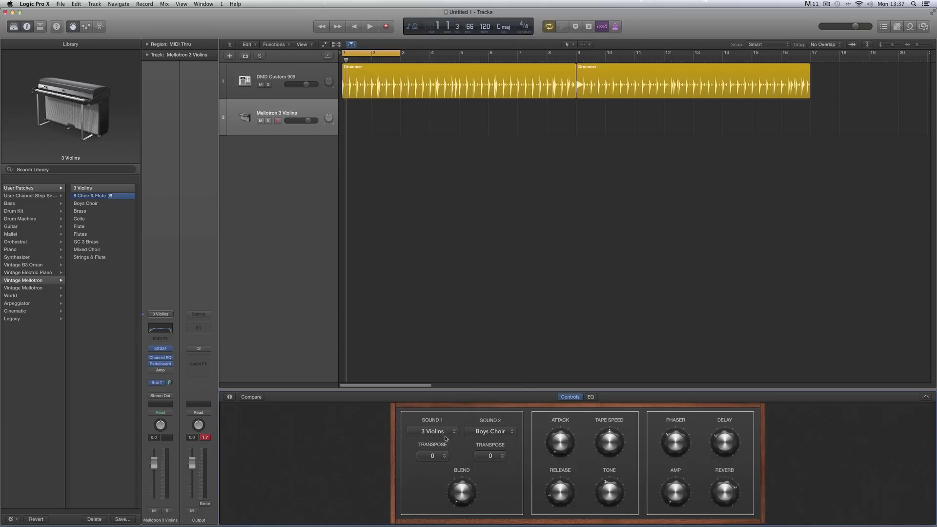
left_click_drag(465, 489, 461, 496)
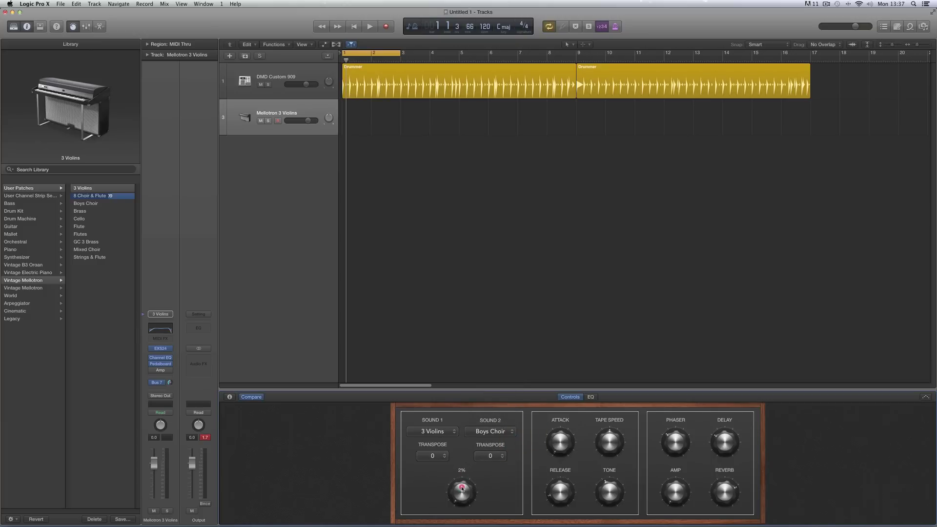
left_click(202, 5)
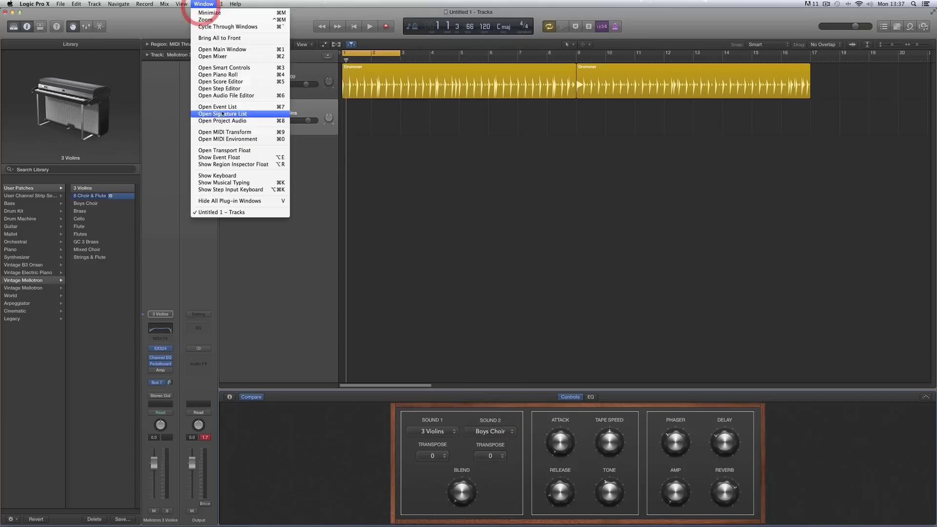
- Open Musical Typing and play several chords on the Mellotron 3 Violins
left_click(256, 182)
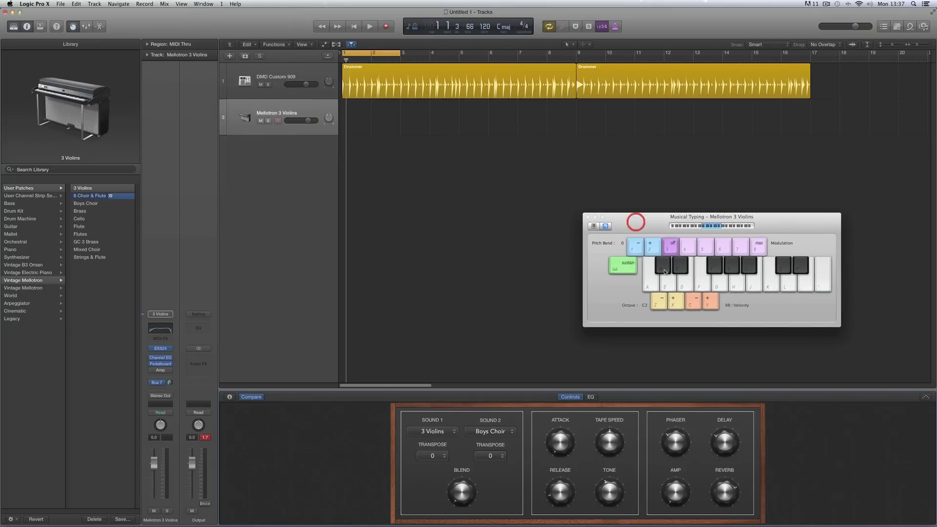
key("g")
key("k")
key("f")
key("j")
key("d")
key("h")
key("j")
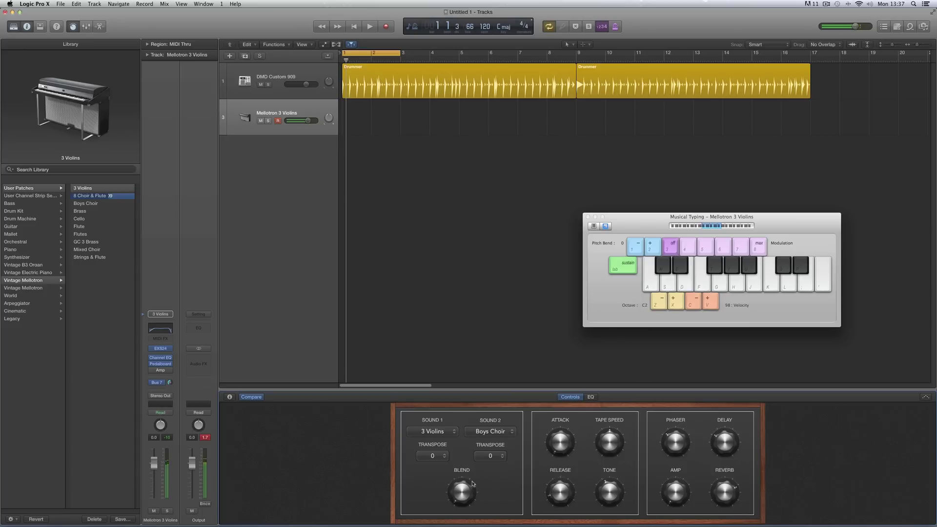
- Set the sound blend to about 42% while playing chords to hear it
left_click(460, 491)
left_click_drag(466, 493, 467, 479)
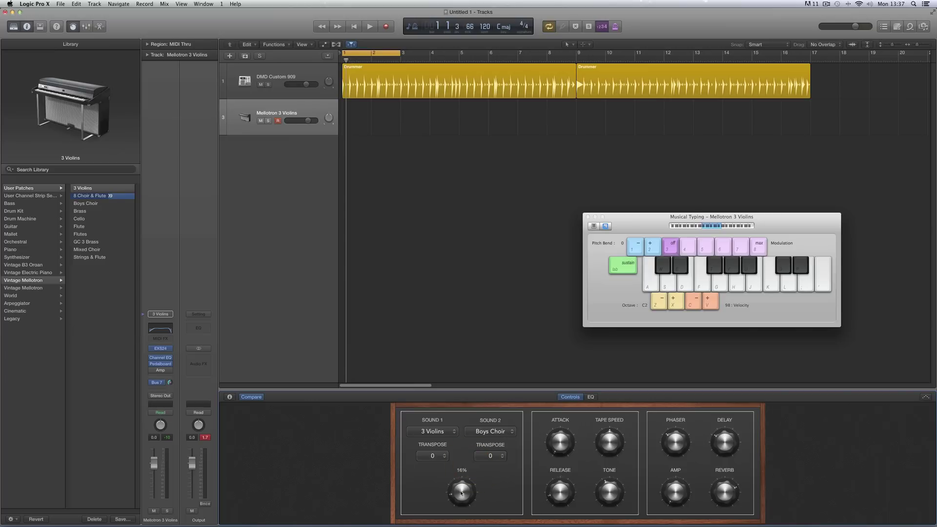
key("d+h")
key("d+h")
left_click_drag(460, 493, 466, 512)
key("d+h")
key("g+j")
key("f+h")
- Switch the track to the Mellotron Flute patch and play a flute melody
left_click(80, 227)
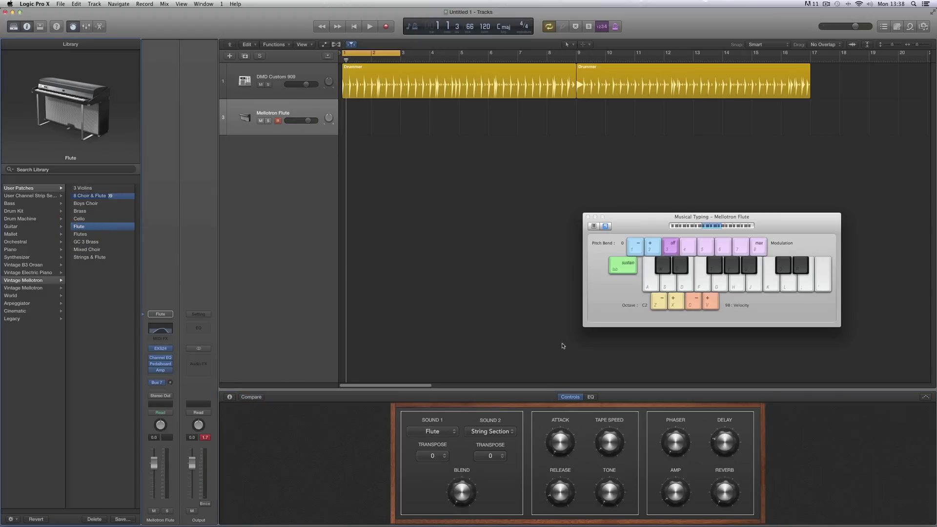
key("h")
key("f")
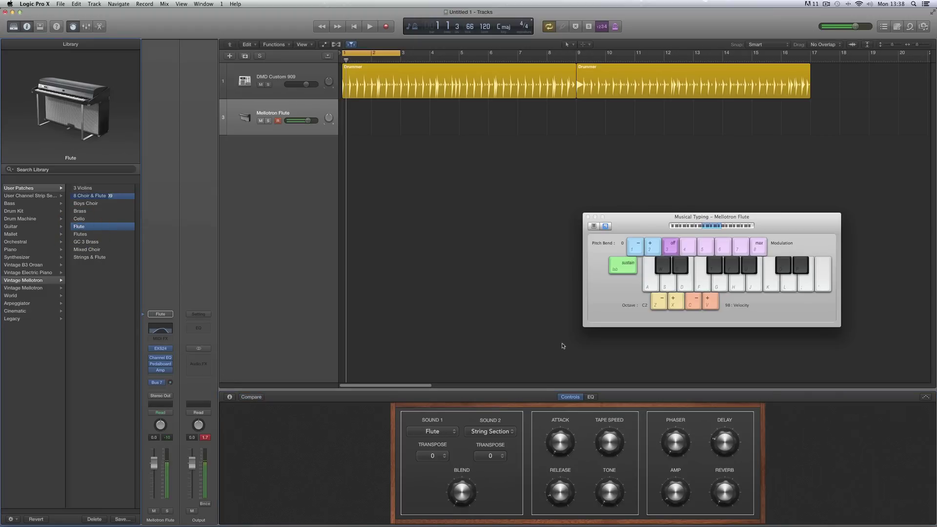
key("f")
key("k")
key("d")
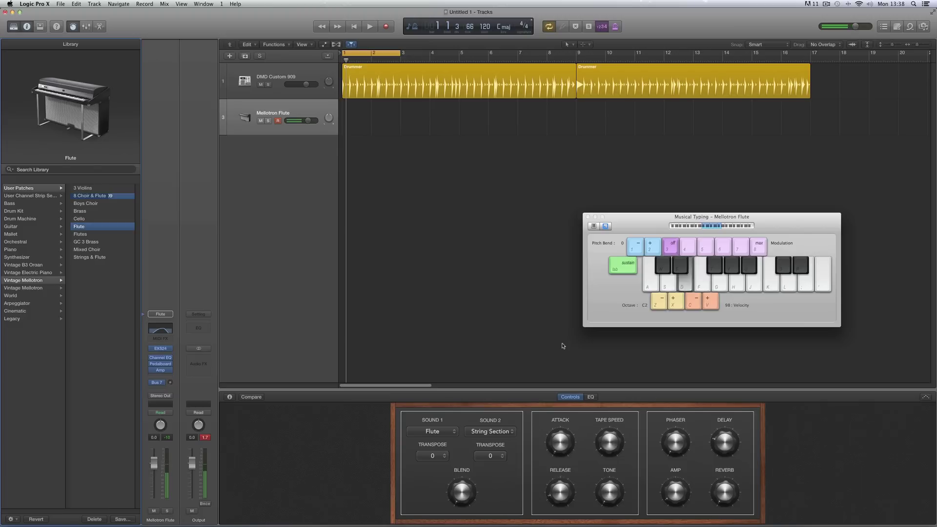
key("h")
key("l")
- Raise the Musical Typing keyboard one octave to C3 and play higher flute notes
left_click(675, 304)
key("k")
key("j")
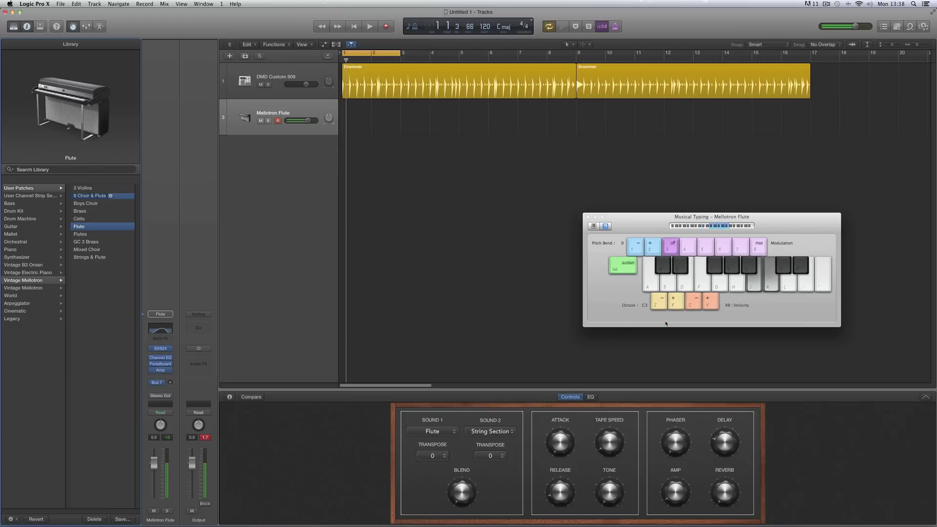
key("g")
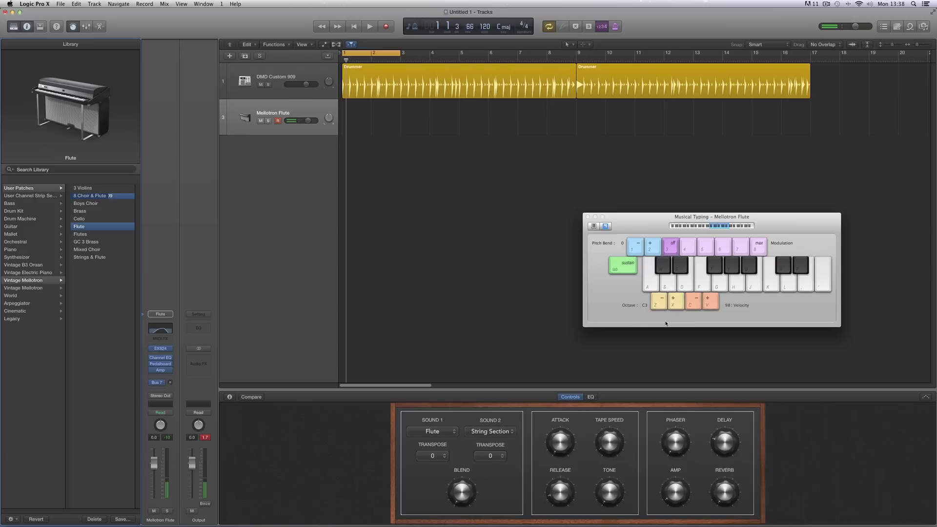